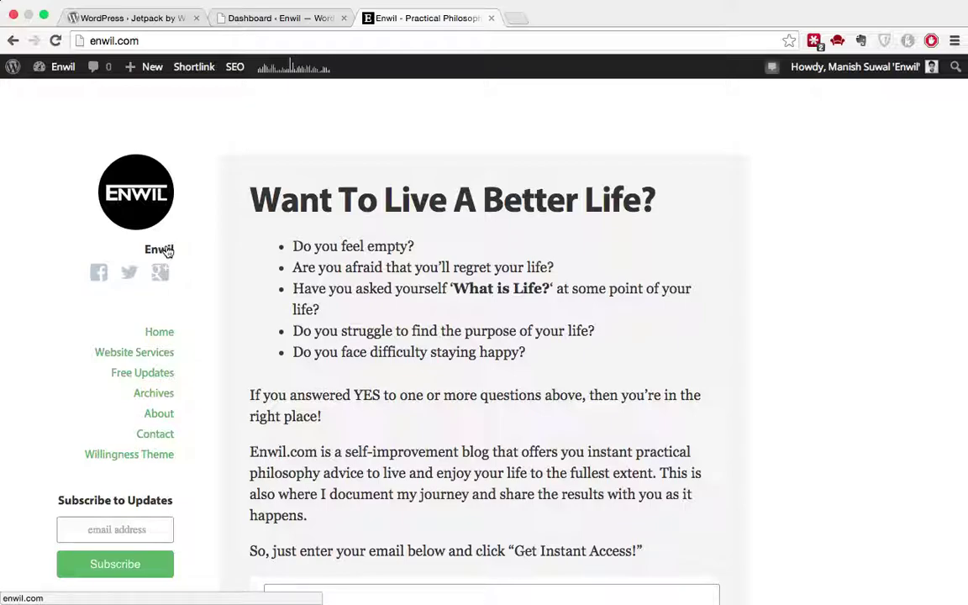
Step: Inspect the Enwil site title under the logo and select its h1 element with class site-title in the page code
key(super+shift+c)
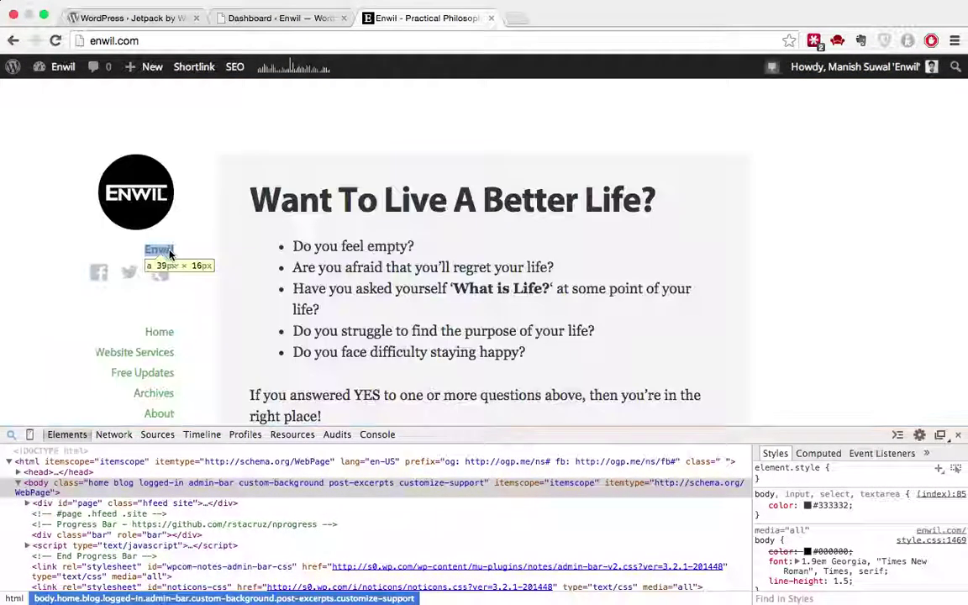
click(168, 253)
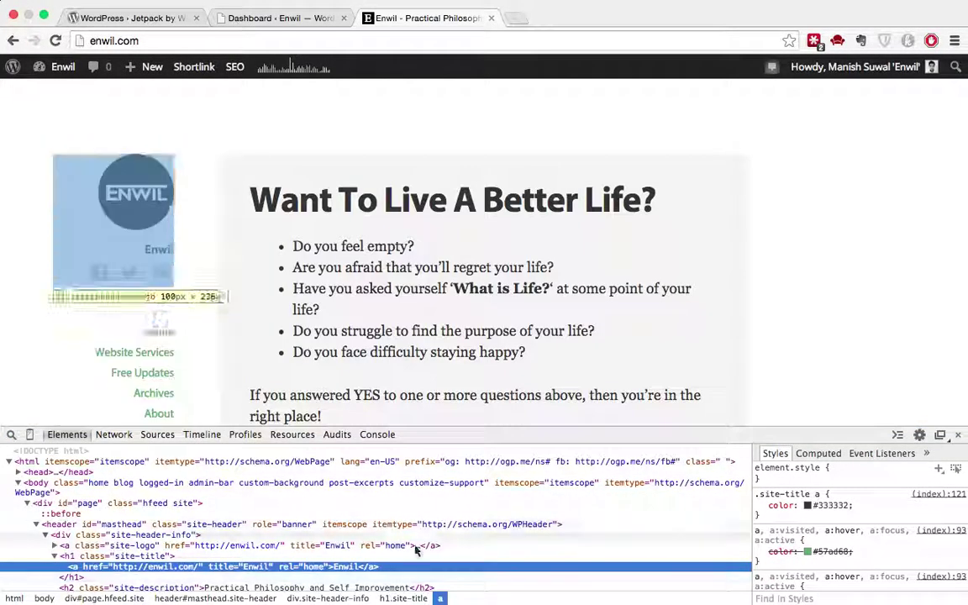
click(225, 560)
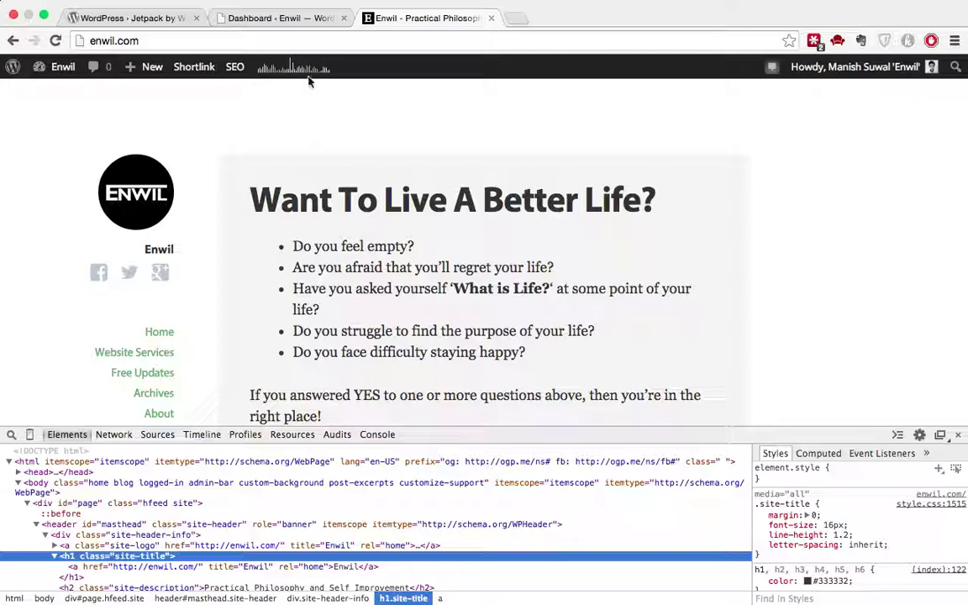
Step: Check the Jetpack plugin's WordPress.org page, then open the page for adding new plugins in the Enwil site's admin
click(292, 18)
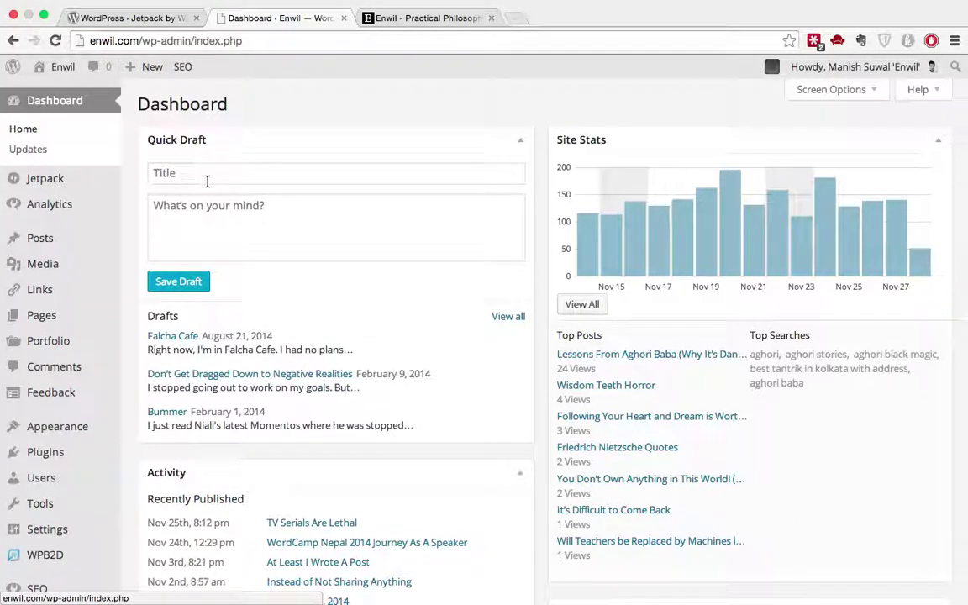
click(132, 18)
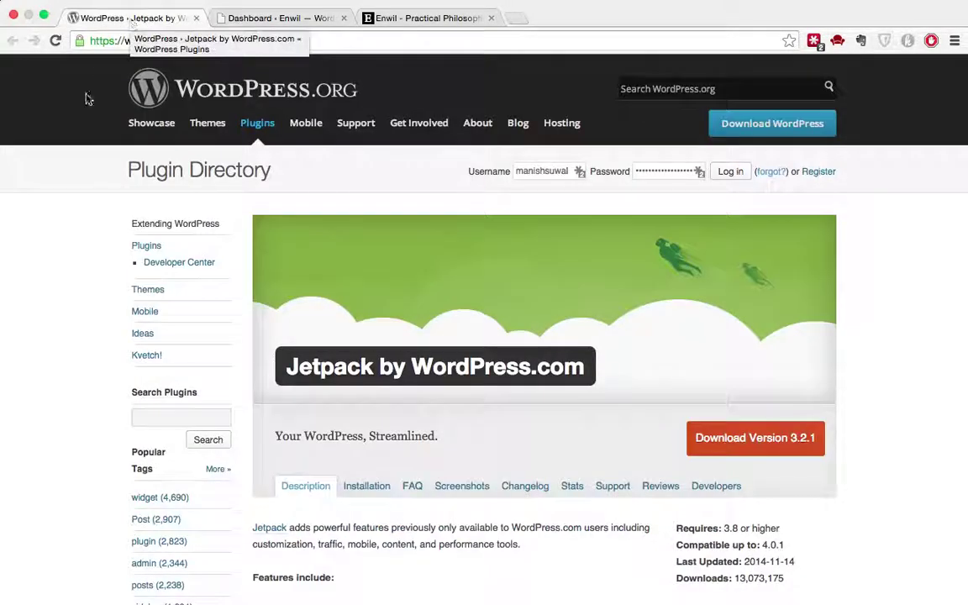
click(280, 19)
mouse_move(64, 452)
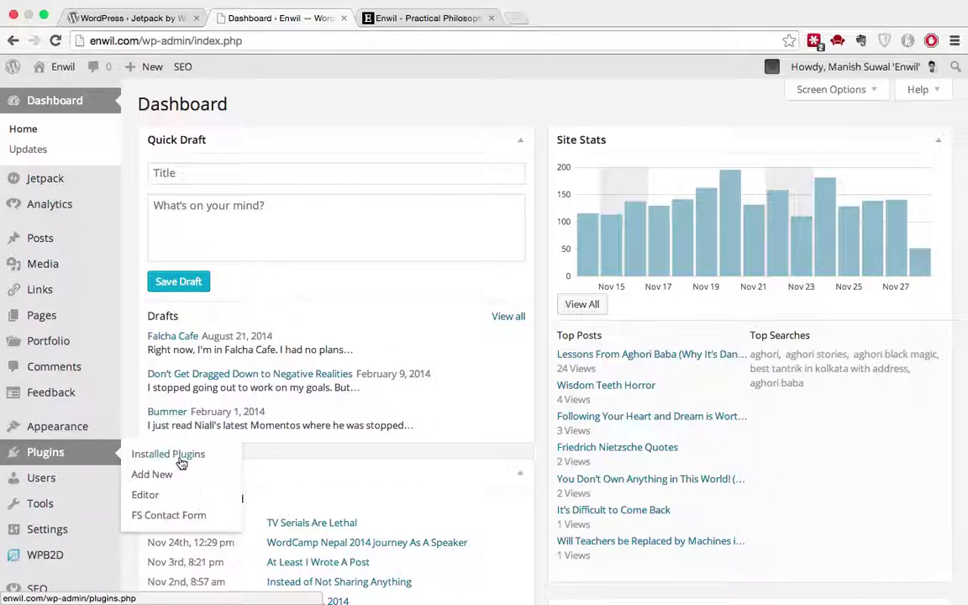
click(167, 477)
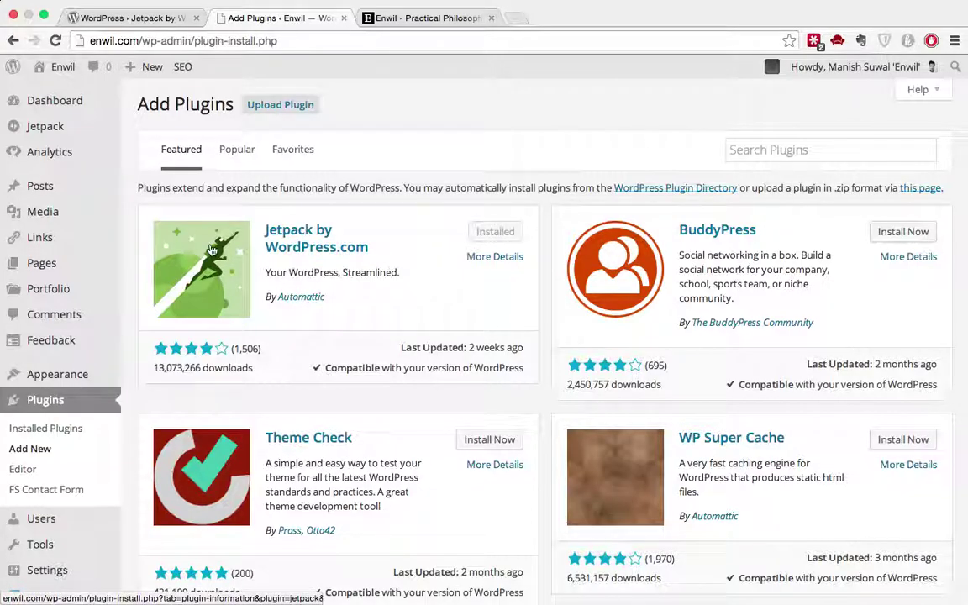
Step: Open the installed Jetpack plugin's main page and show all of its features
mouse_move(64, 136)
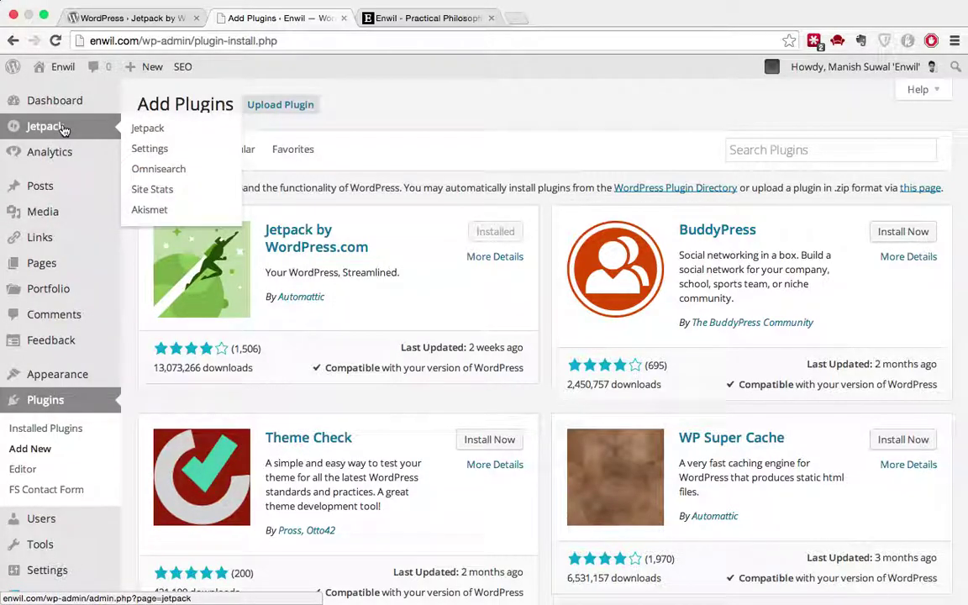
click(159, 128)
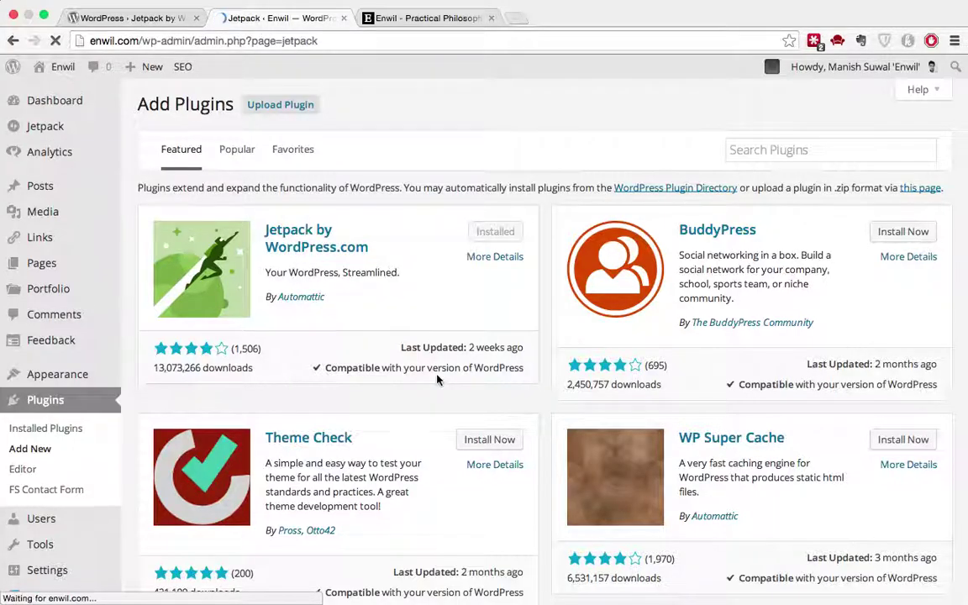
scroll(437, 379, down, 15)
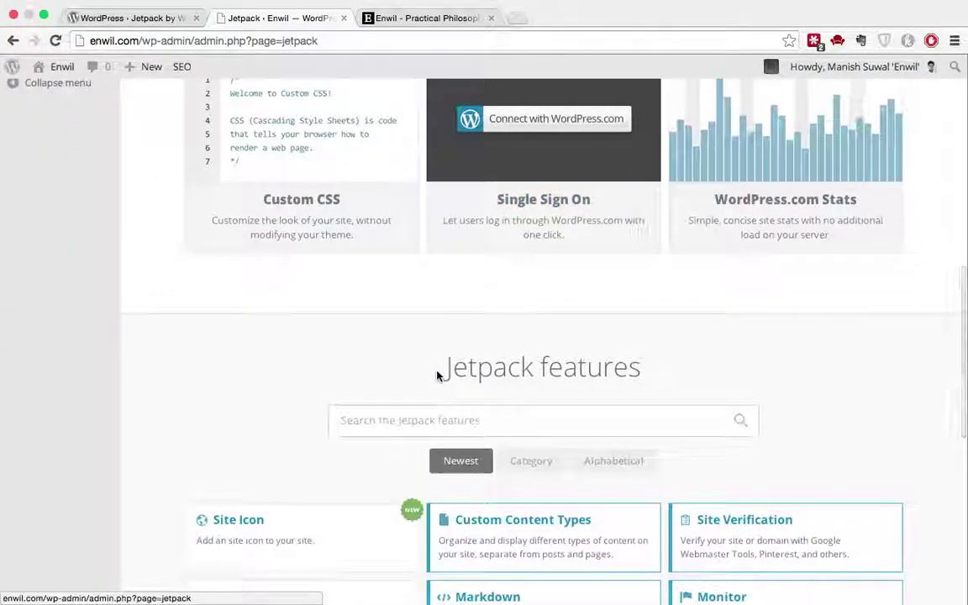
right_click(437, 378)
click(553, 462)
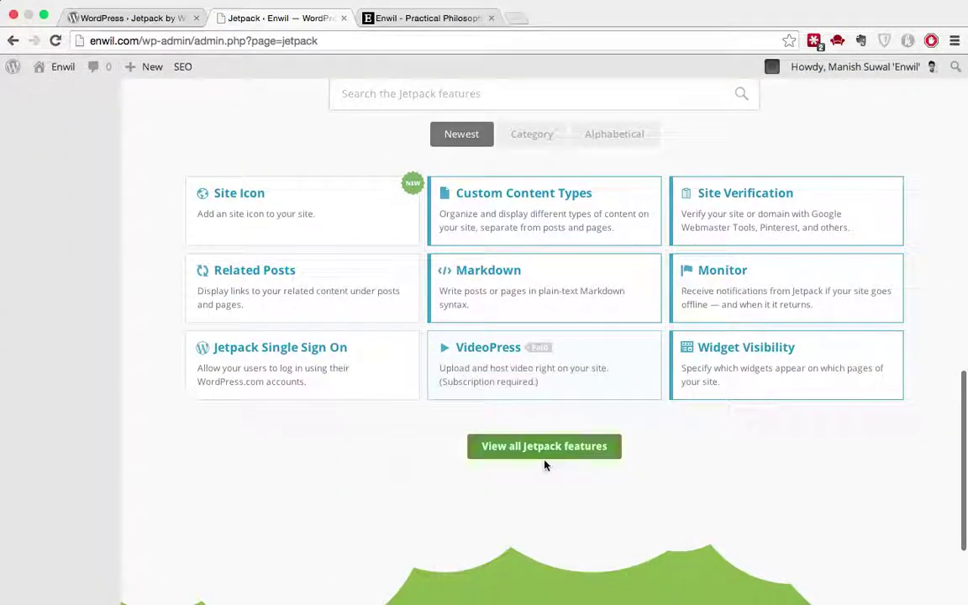
click(566, 454)
Step: Check the details and activation options of Jetpack's Custom CSS feature, then close them
scroll(566, 454, down, 5)
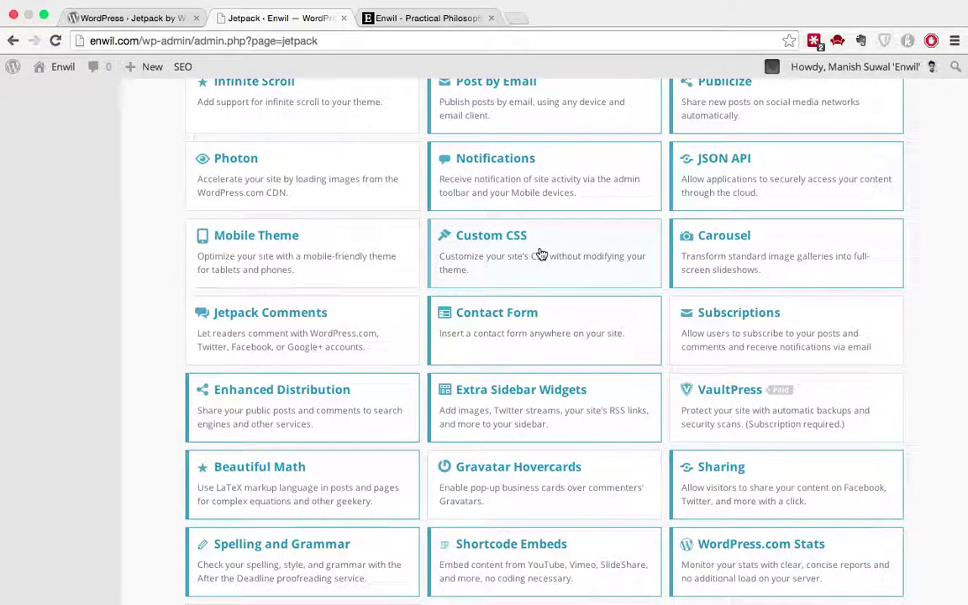
click(542, 255)
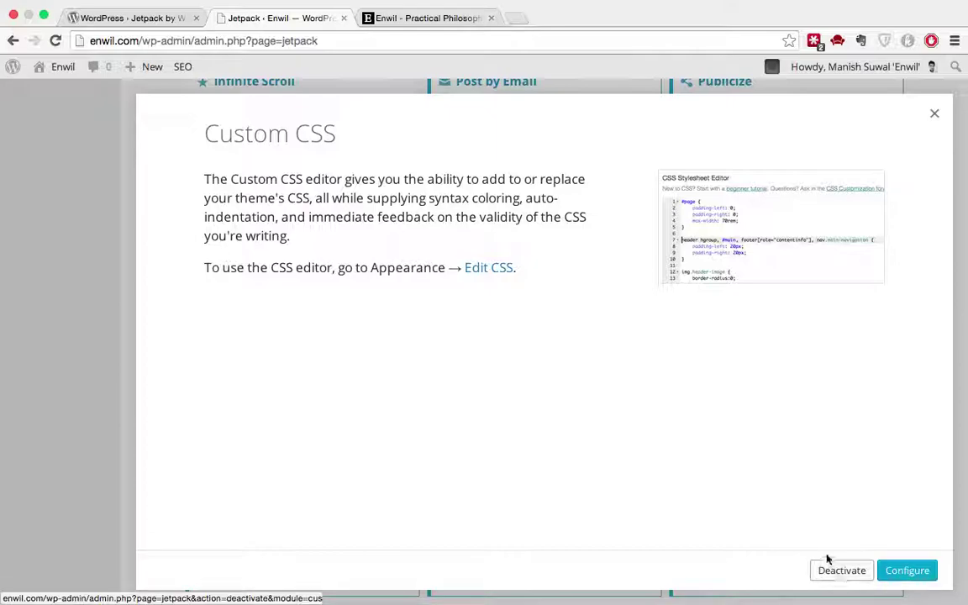
click(933, 114)
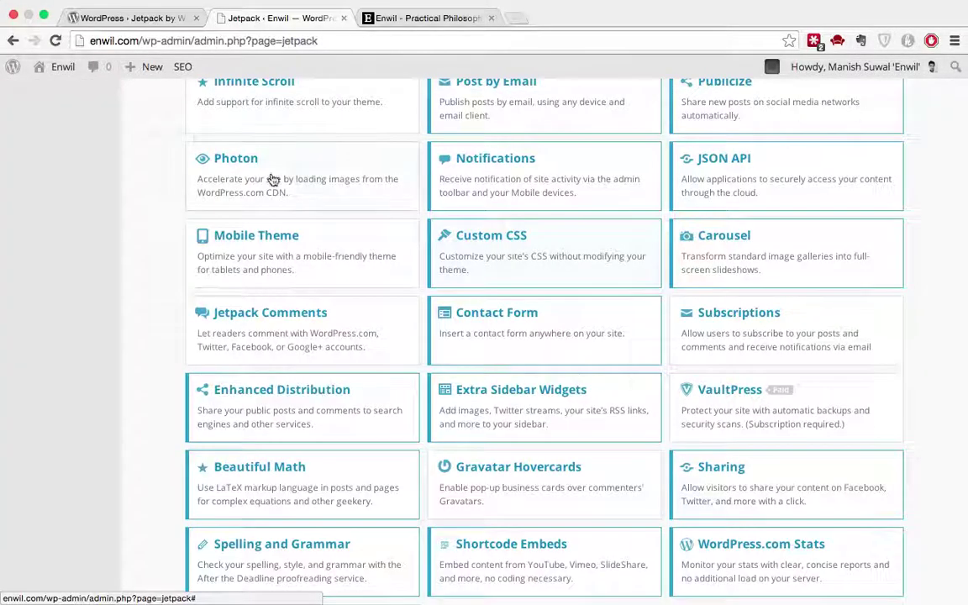
Step: Open the CSS Stylesheet Editor from the site's appearance settings
scroll(270, 179, down, 5)
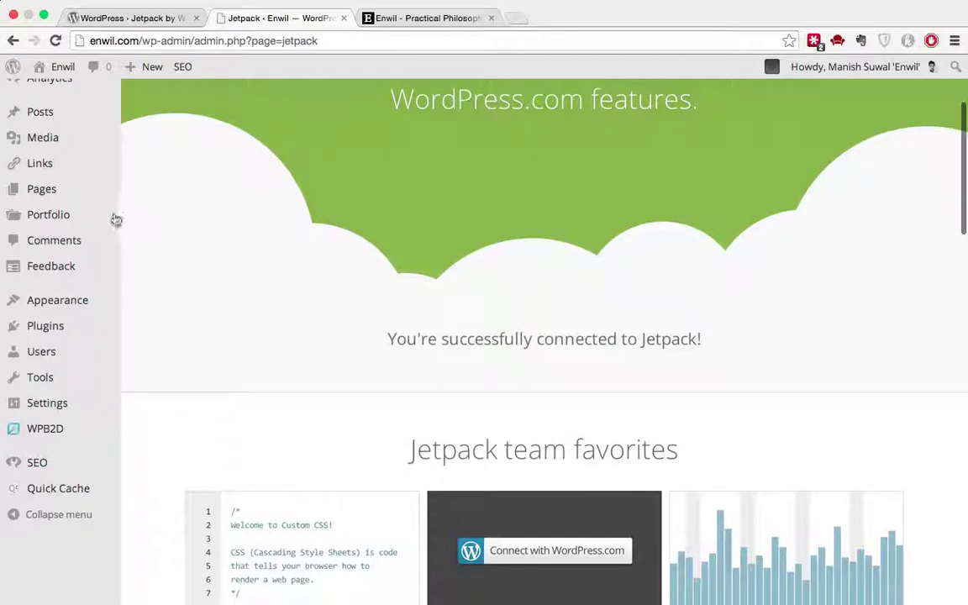
mouse_move(91, 299)
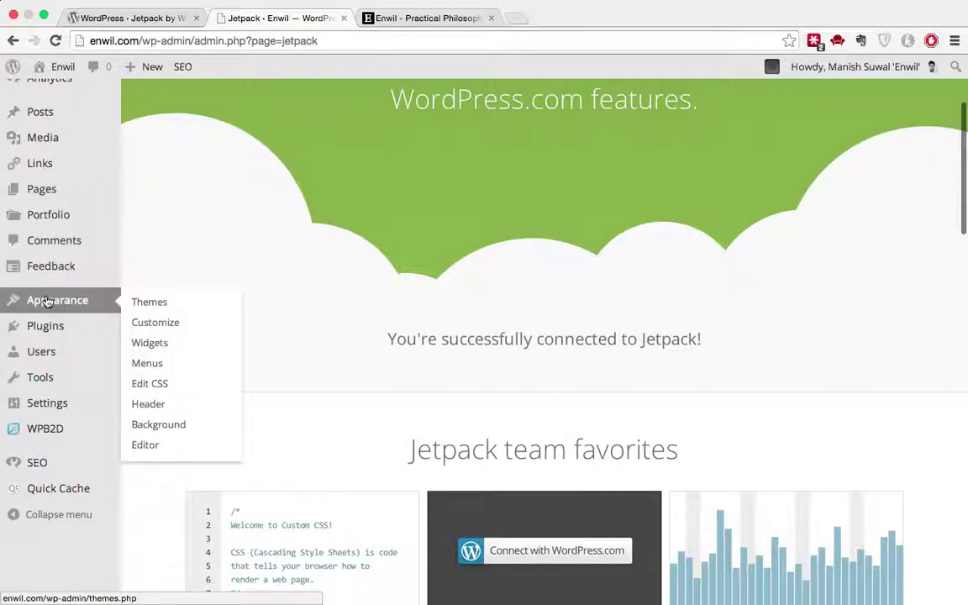
click(154, 385)
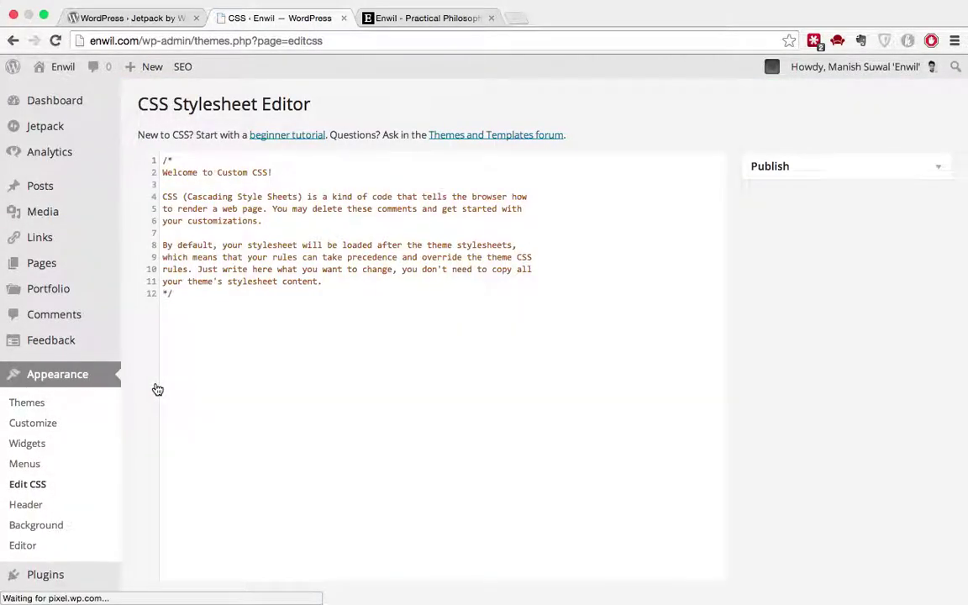
Step: Add a .site-title rule with "display: none;" below the welcome comment and save the stylesheet
click(238, 301)
key(Return)
key(Return)
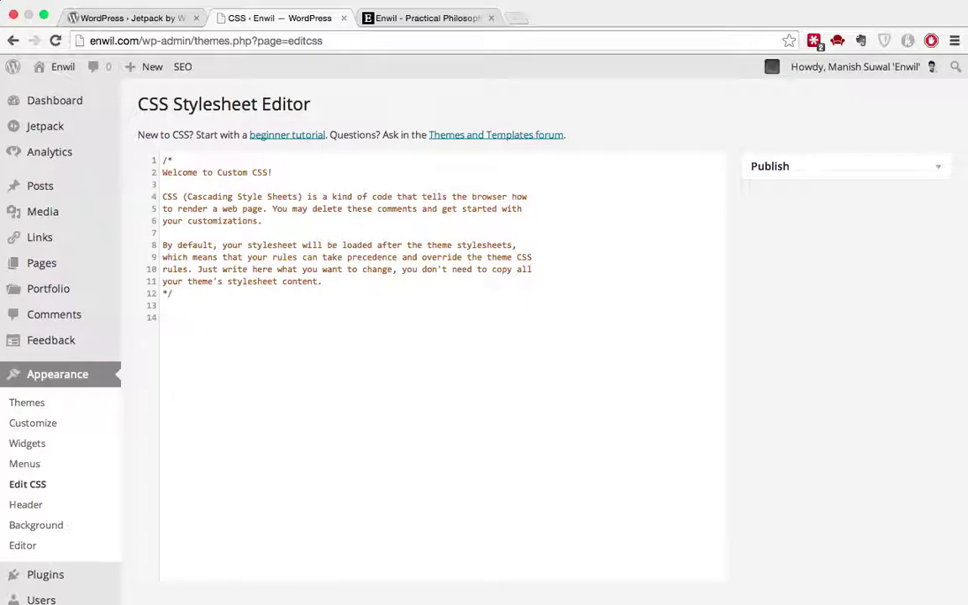
text(.site-title{)
key(Return)
text(display: none;)
key(Return)
text(})
key(Return)
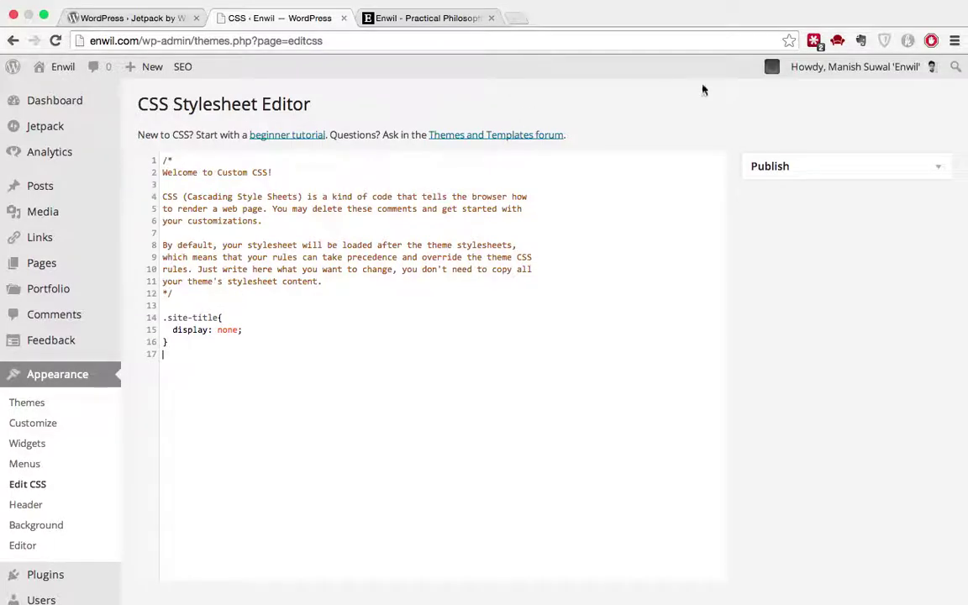
click(962, 169)
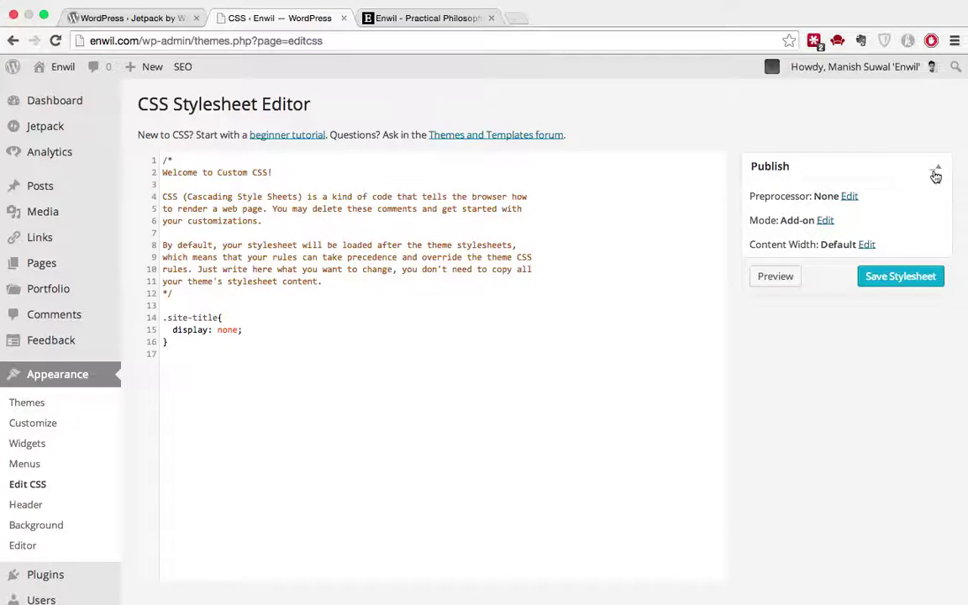
click(909, 284)
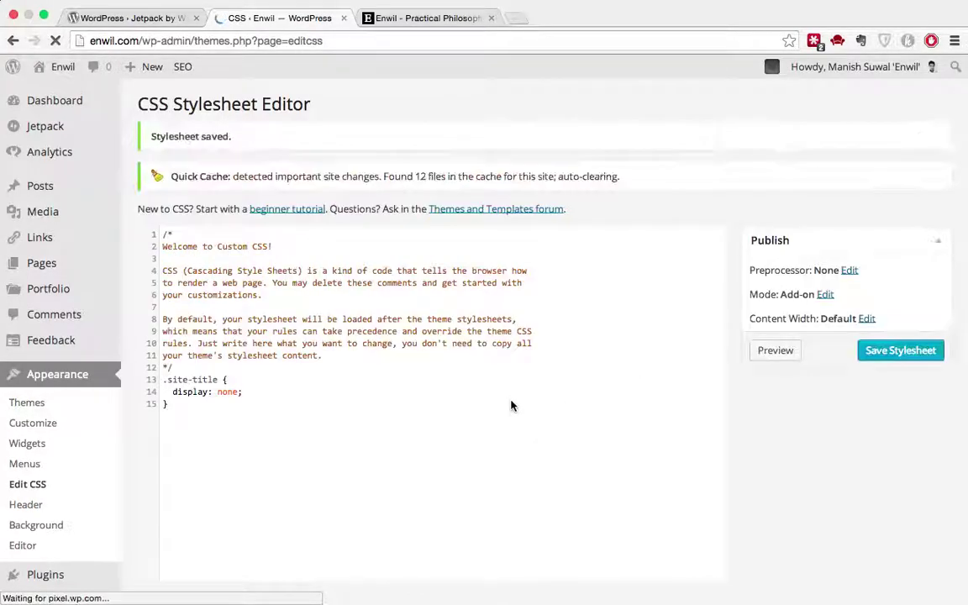
Step: Return to the Enwil homepage, reload it to check the site title, and close the developer tools
click(430, 18)
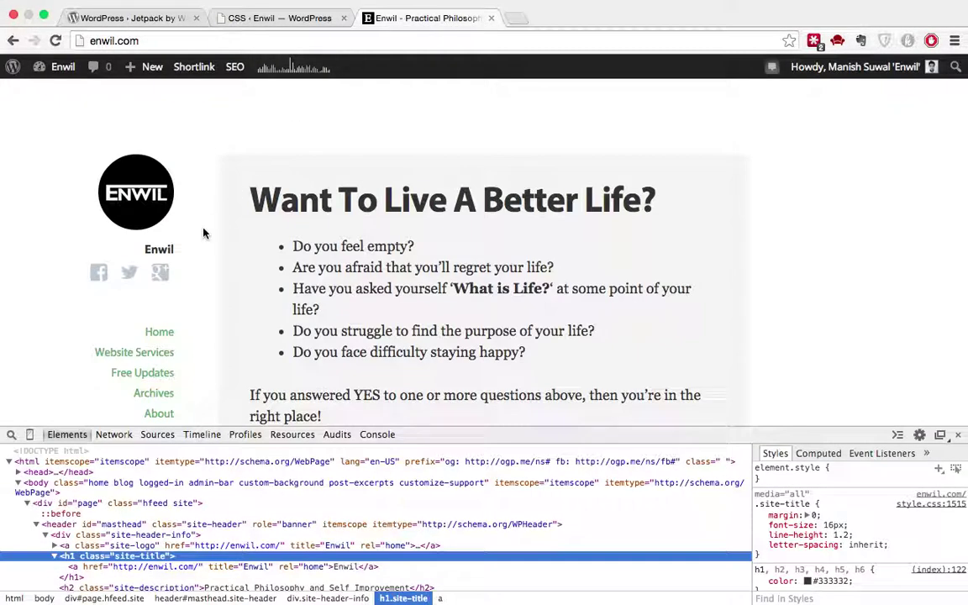
click(144, 249)
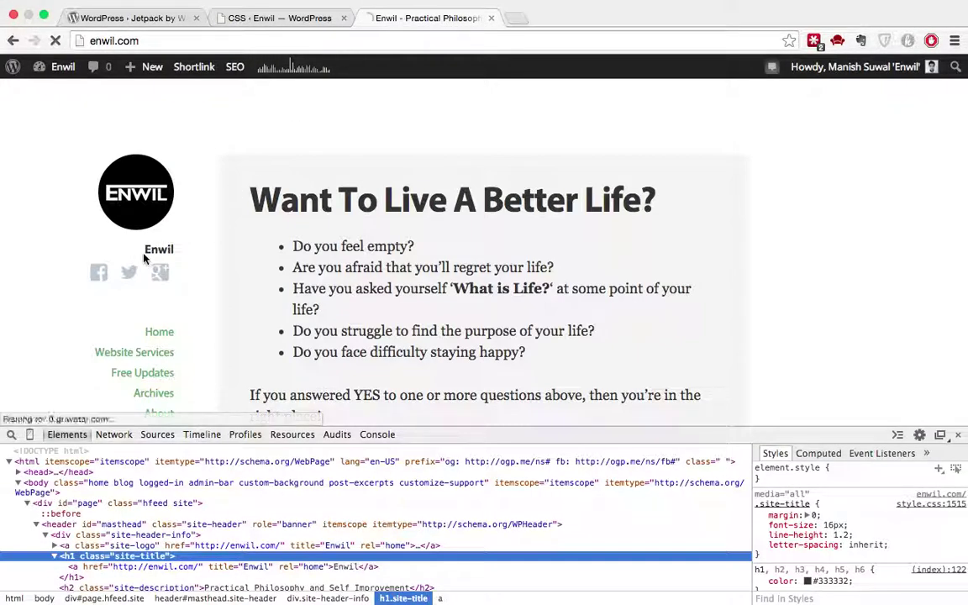
click(957, 434)
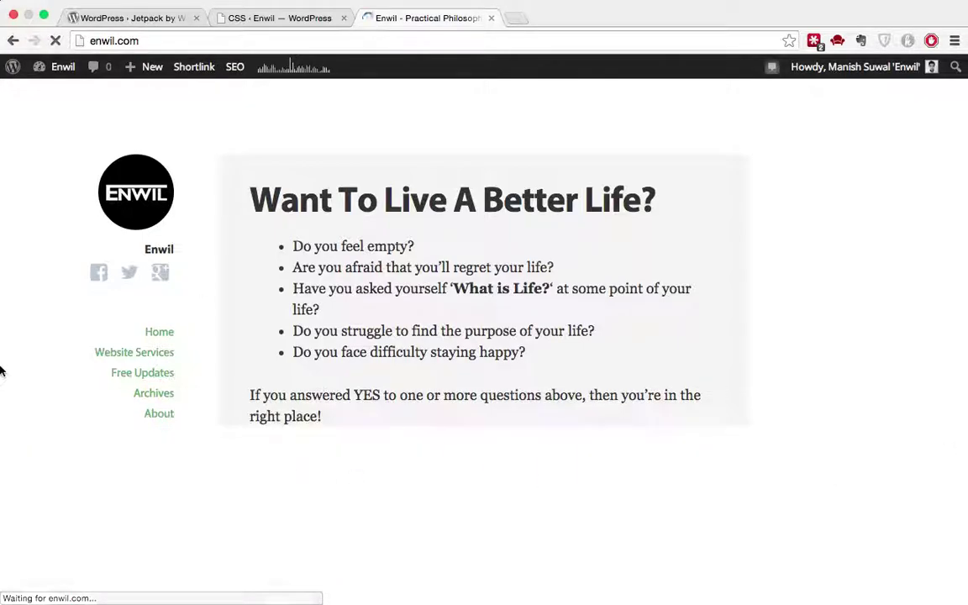